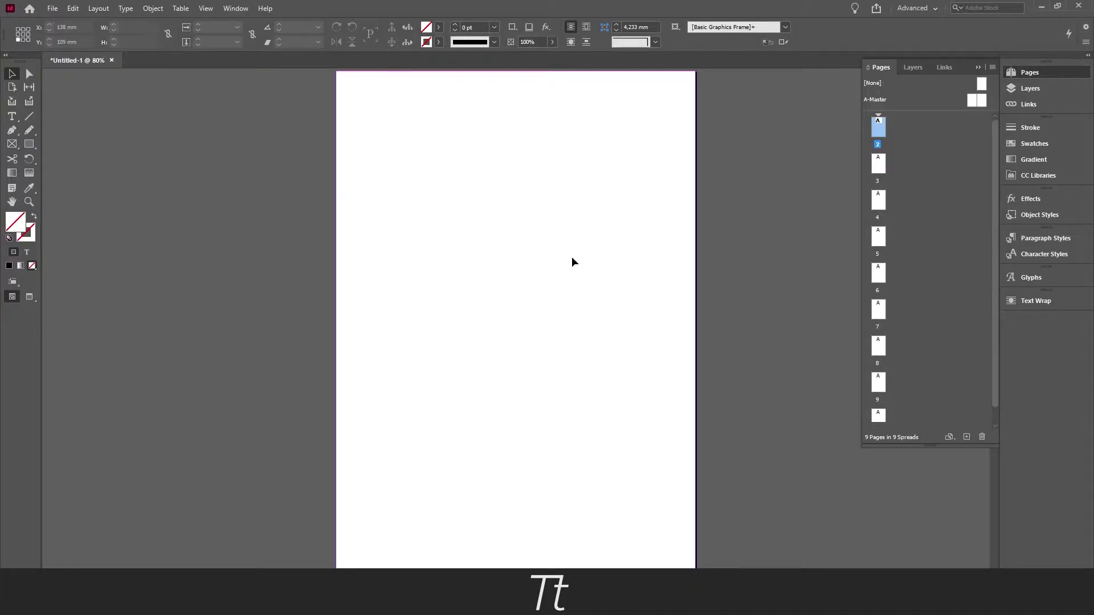
Step: At actual size, draw a text frame across the upper part of the page
key("ctrl+1")
key("t")
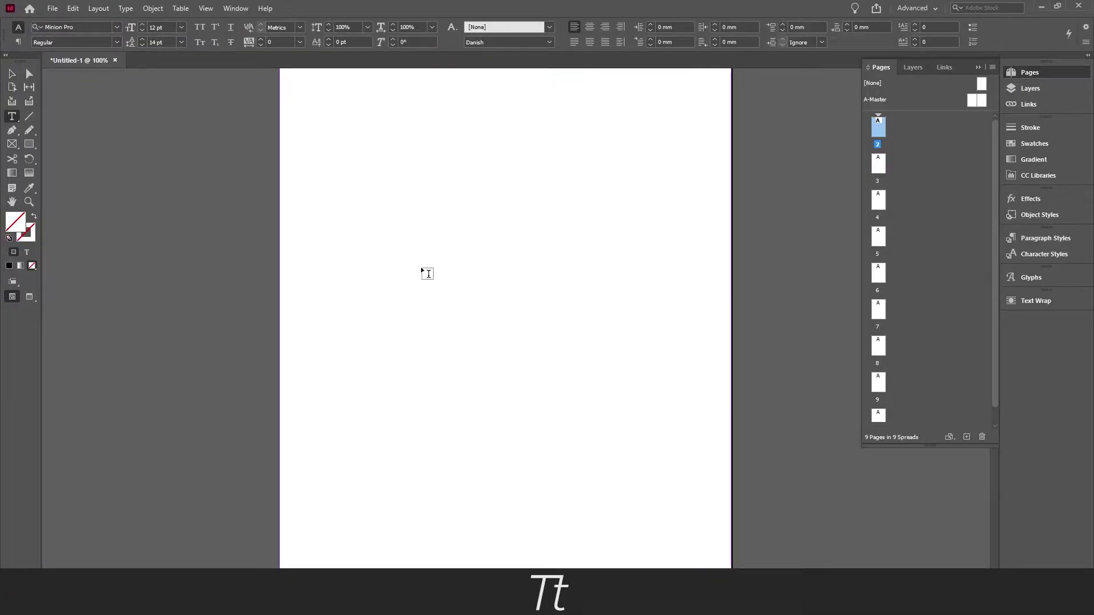
key("Escape")
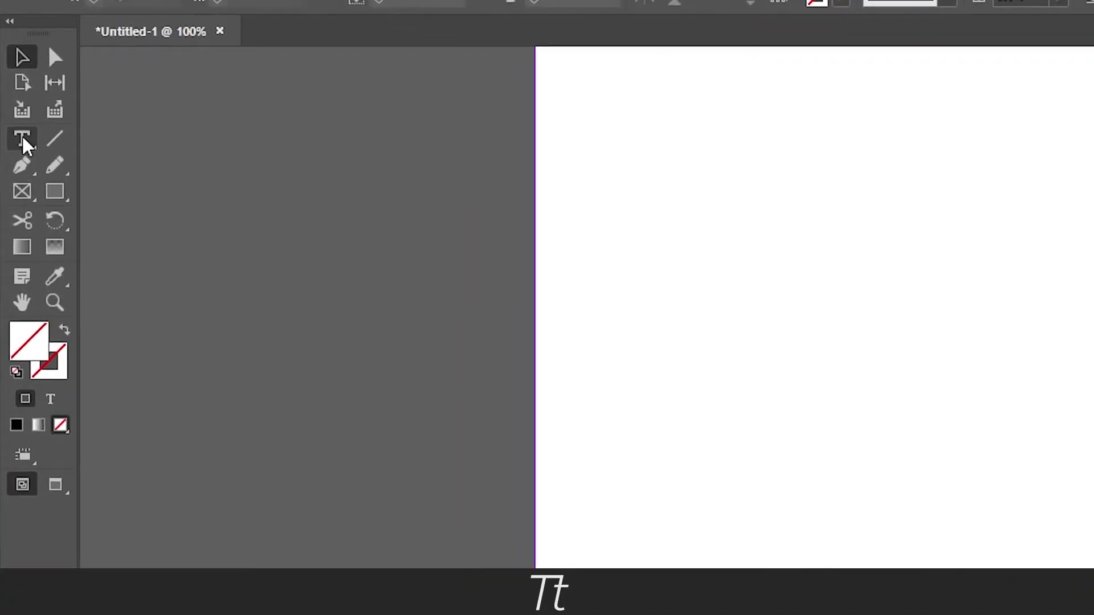
left_click(23, 140)
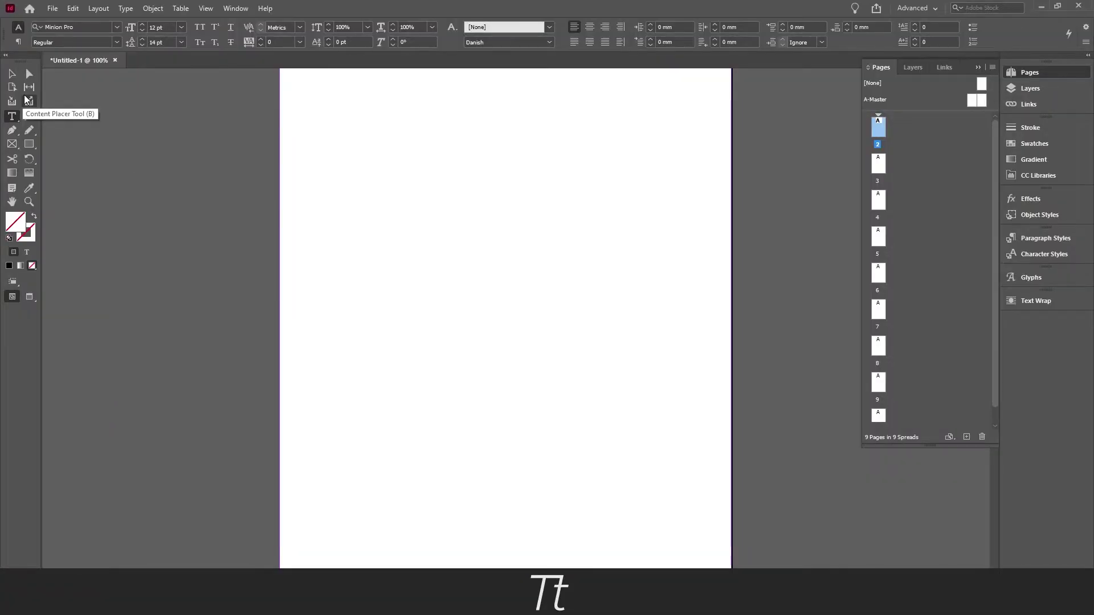
key("t")
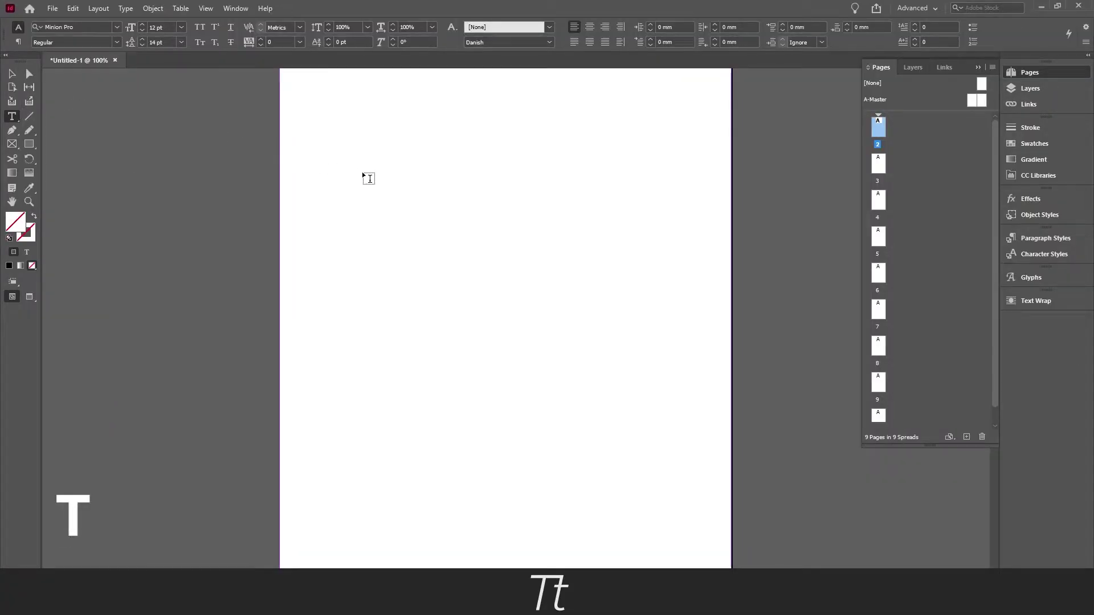
left_click_drag(353, 175, 671, 315)
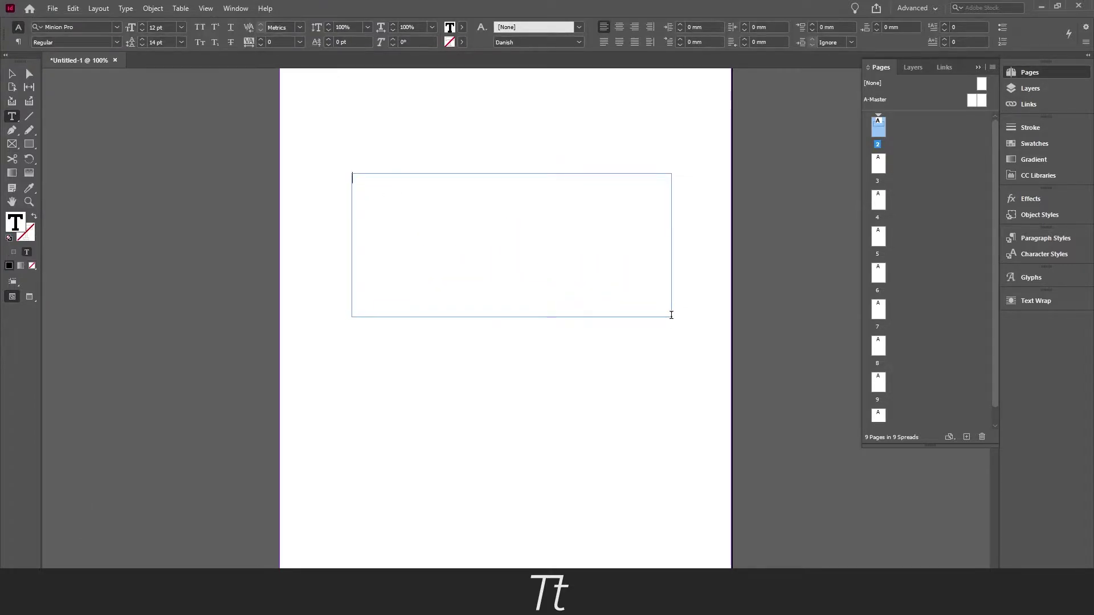
type("TEXT")
Step: Enlarge the word TEXT in the frame to about 130 pt
key("ctrl+a")
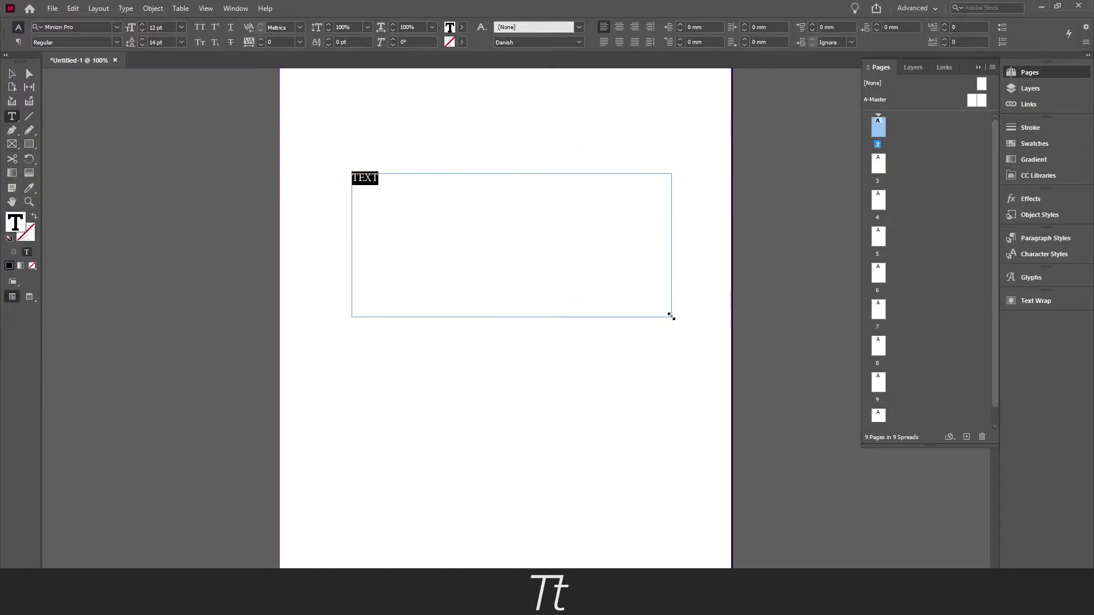
key("ctrl+shift+period")
key("ctrl+shift+period")
key("ctrl+shift+period")
key("ctrl+shift+period")
key("ctrl+shift+period")
key("ctrl+shift+period")
key("ctrl+shift+period")
key("ctrl+shift+period")
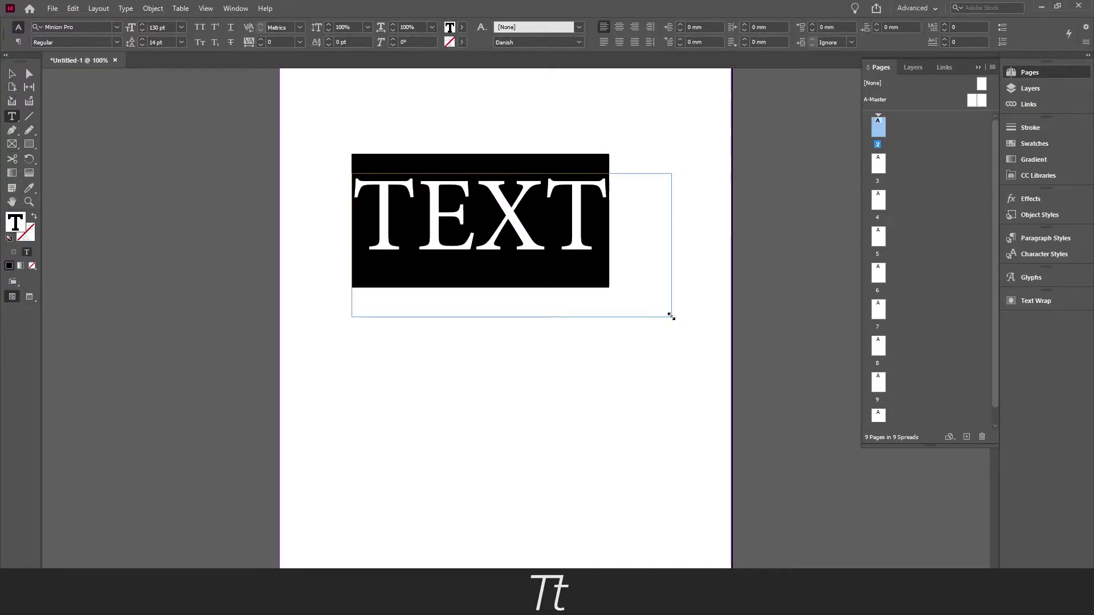
key("ctrl+shift+period")
key("Escape")
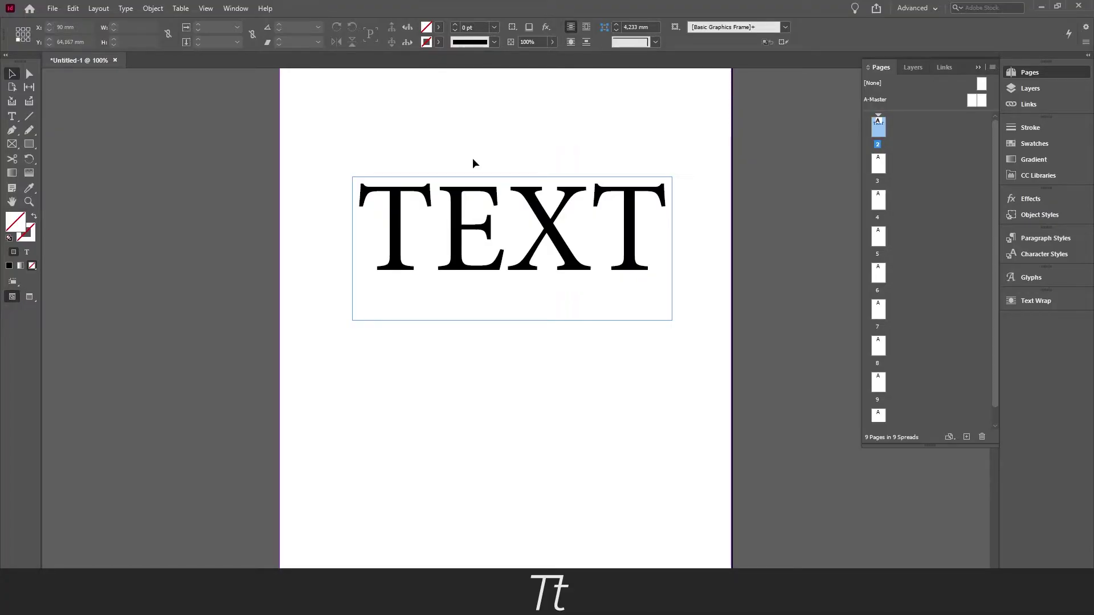
Step: Place the caret in the TEXT frame and select all its lettering
left_click(13, 116)
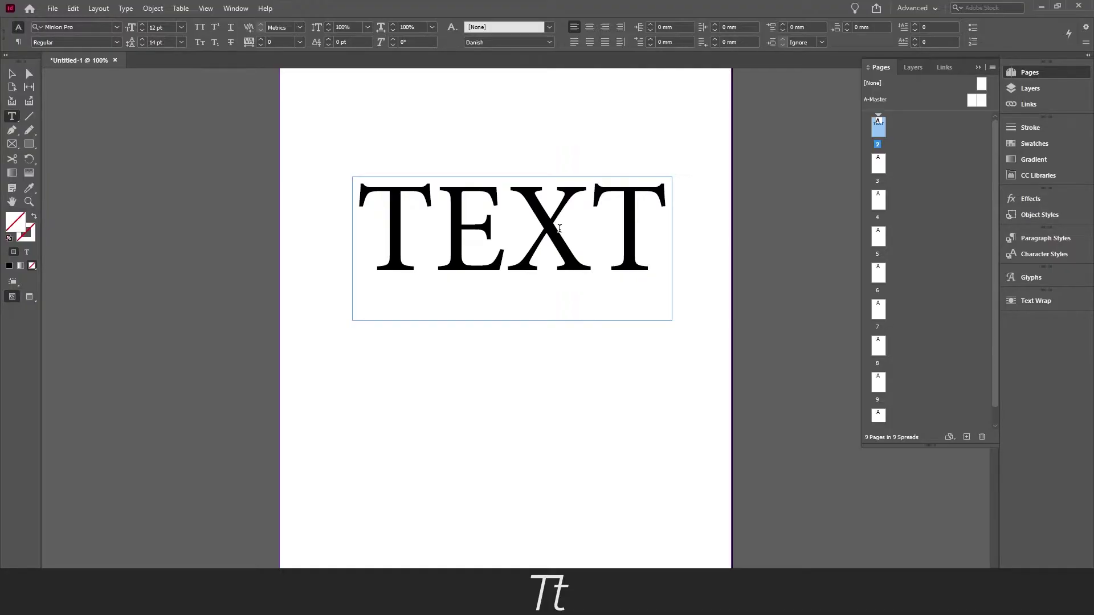
left_click(564, 229)
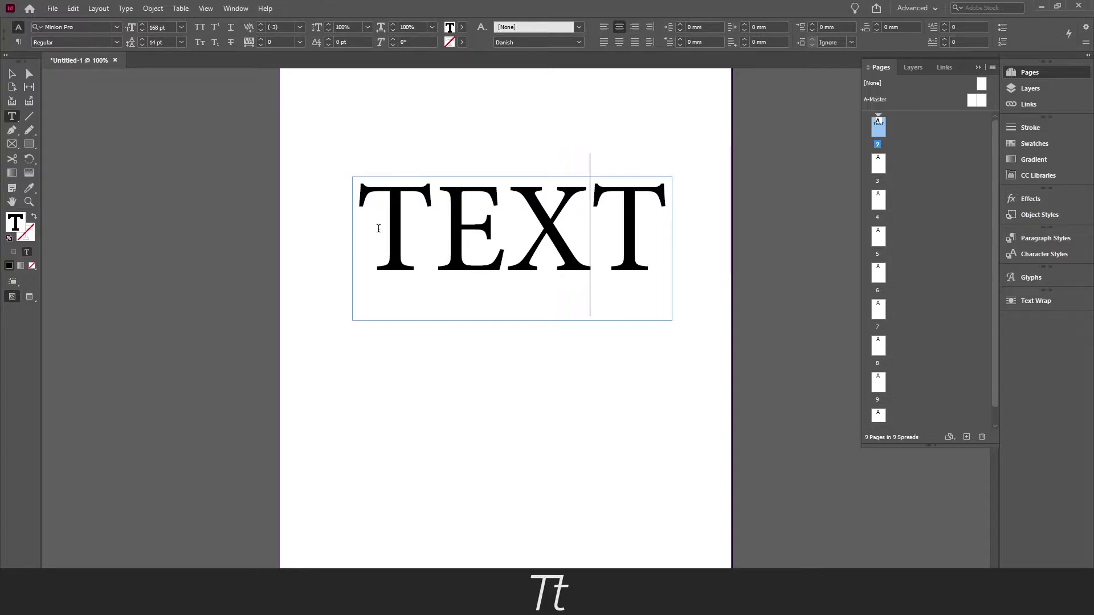
left_click_drag(365, 228, 663, 219)
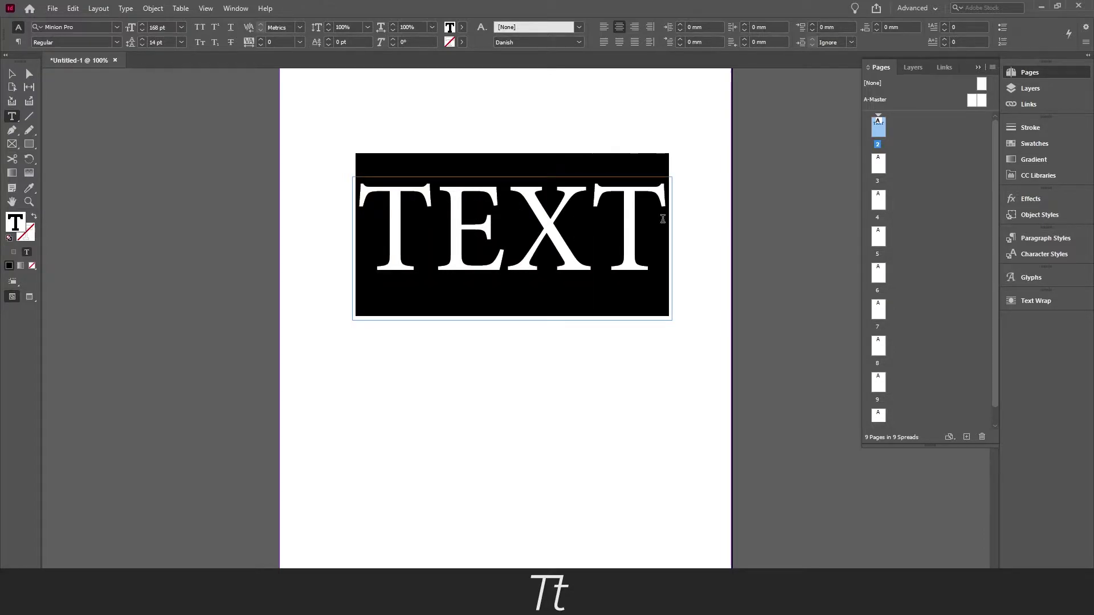
left_click(611, 219)
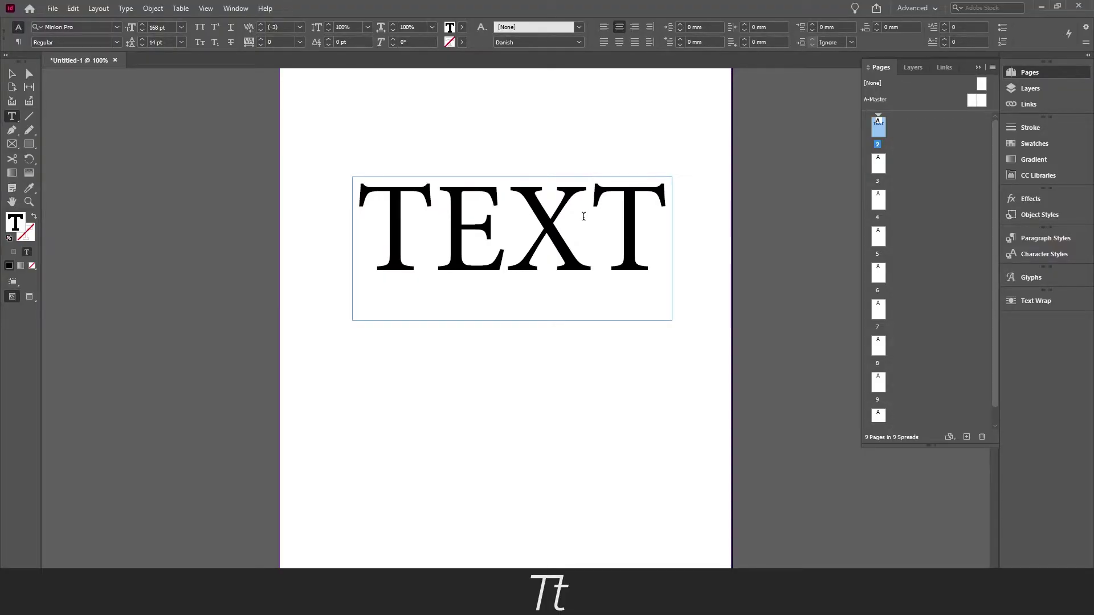
key("ctrl+a")
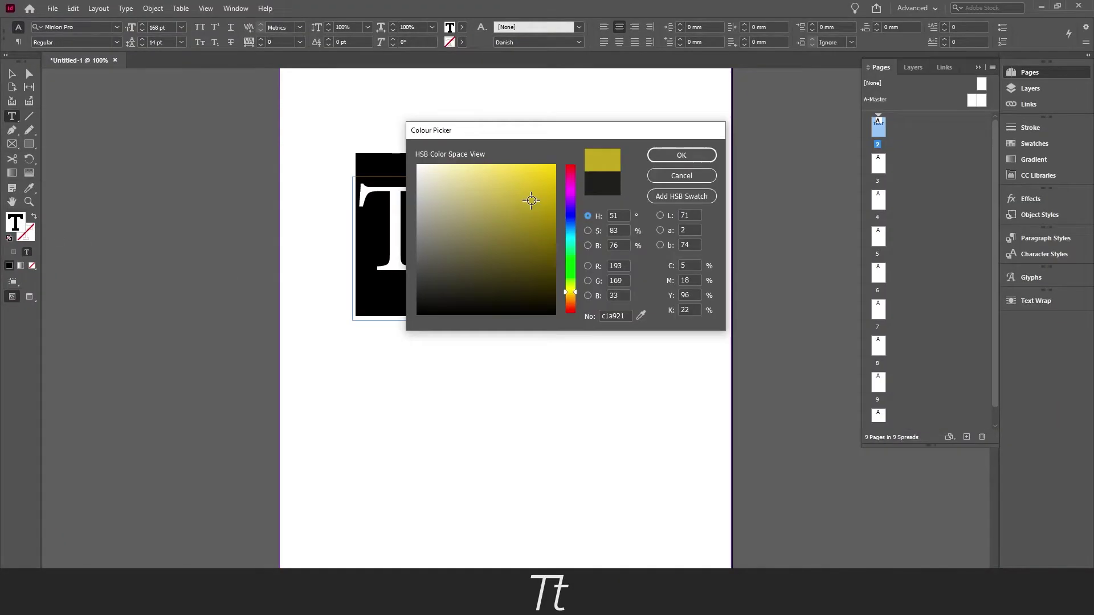
Step: Pick red for the TEXT lettering in the Colour Picker and confirm it
left_click_drag(530, 200, 537, 189)
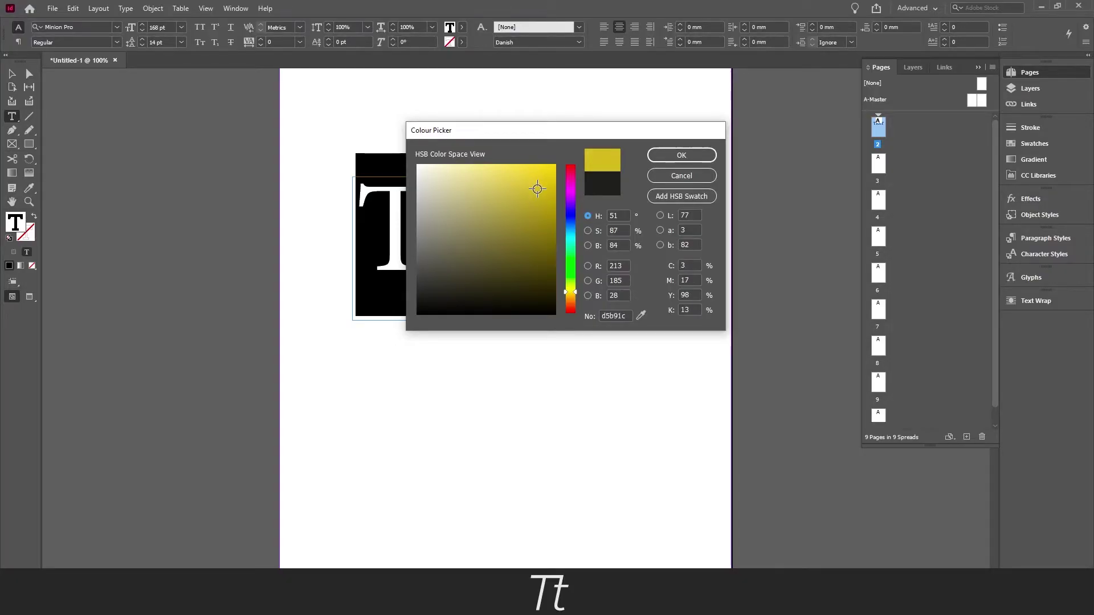
left_click(571, 171)
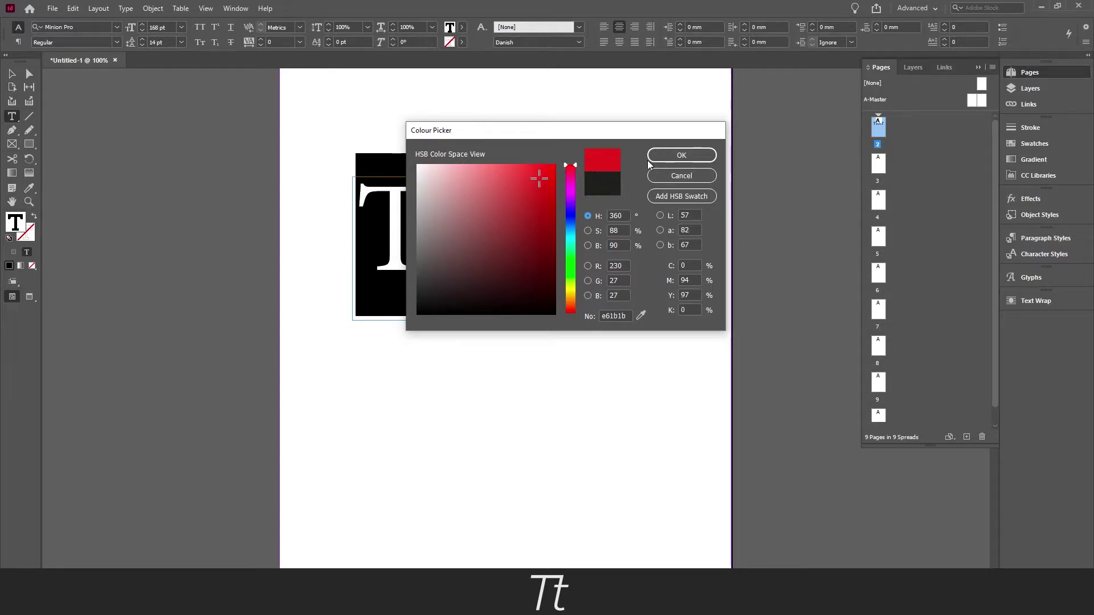
left_click(682, 156)
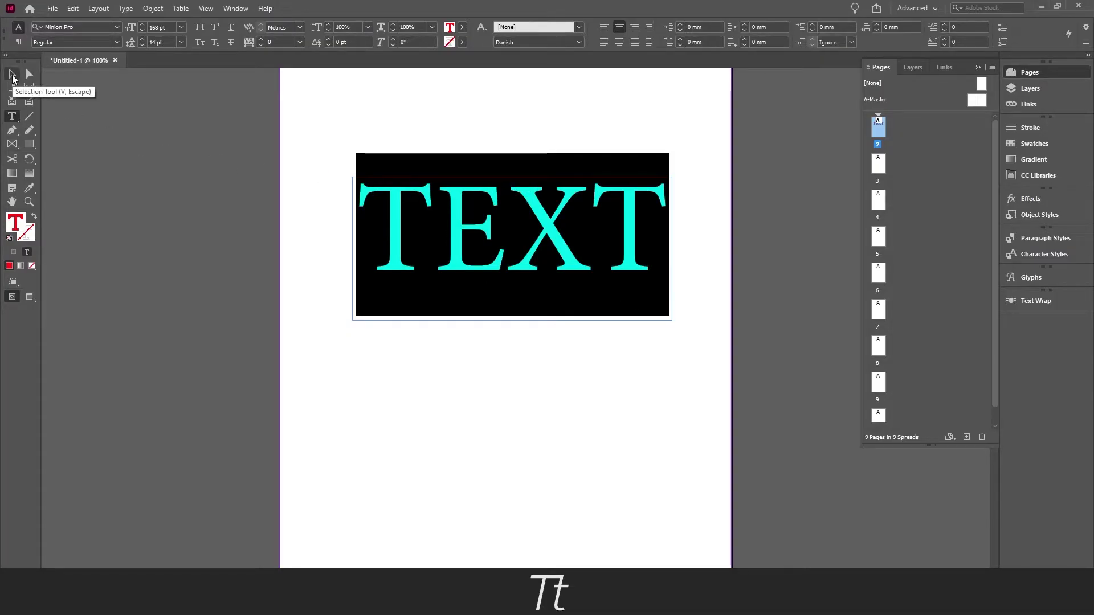
left_click(13, 77)
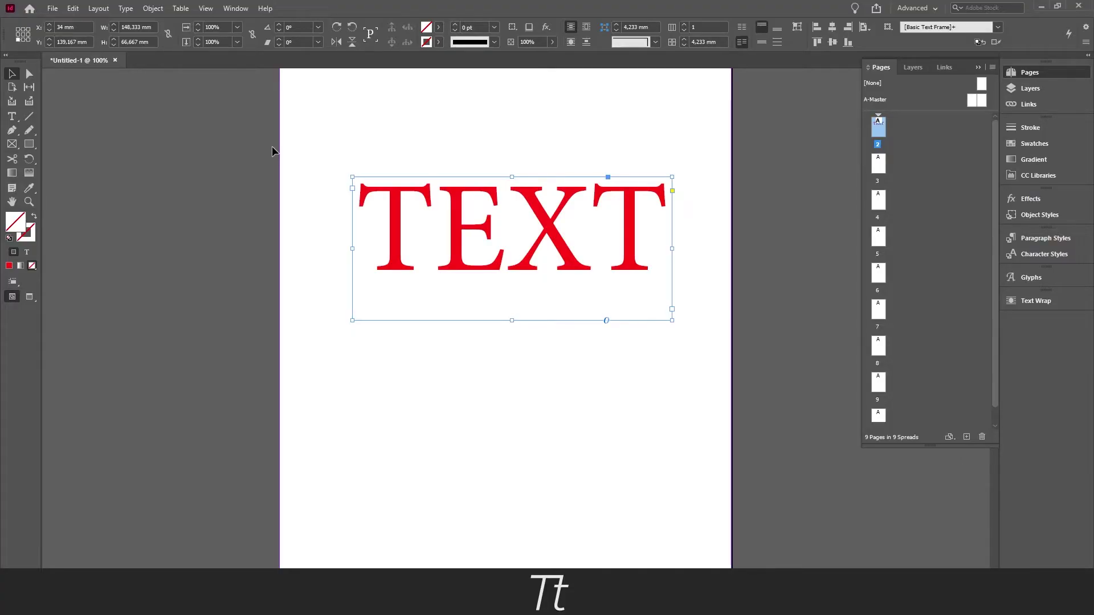
Step: Reselect all the red TEXT lettering and show the Swatches panel
left_click(12, 120)
left_click(549, 244)
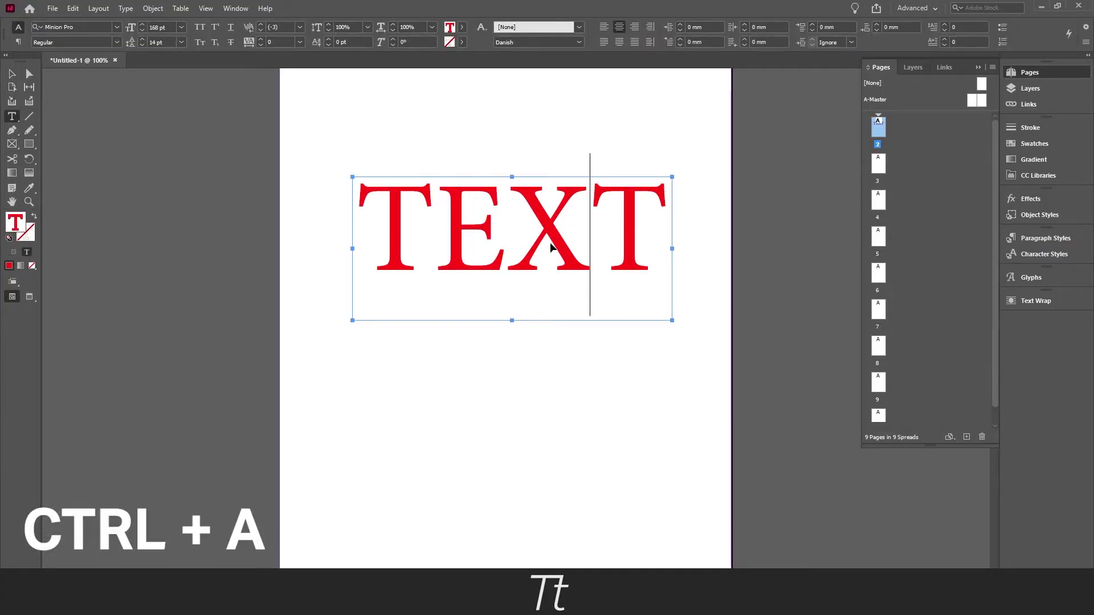
key("ctrl+a")
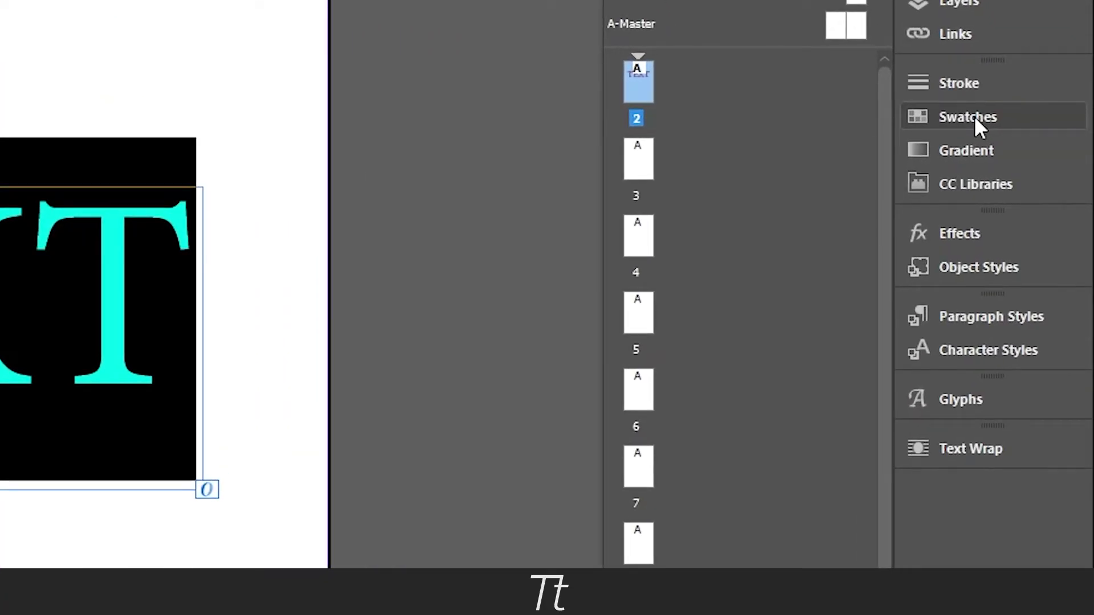
left_click(975, 115)
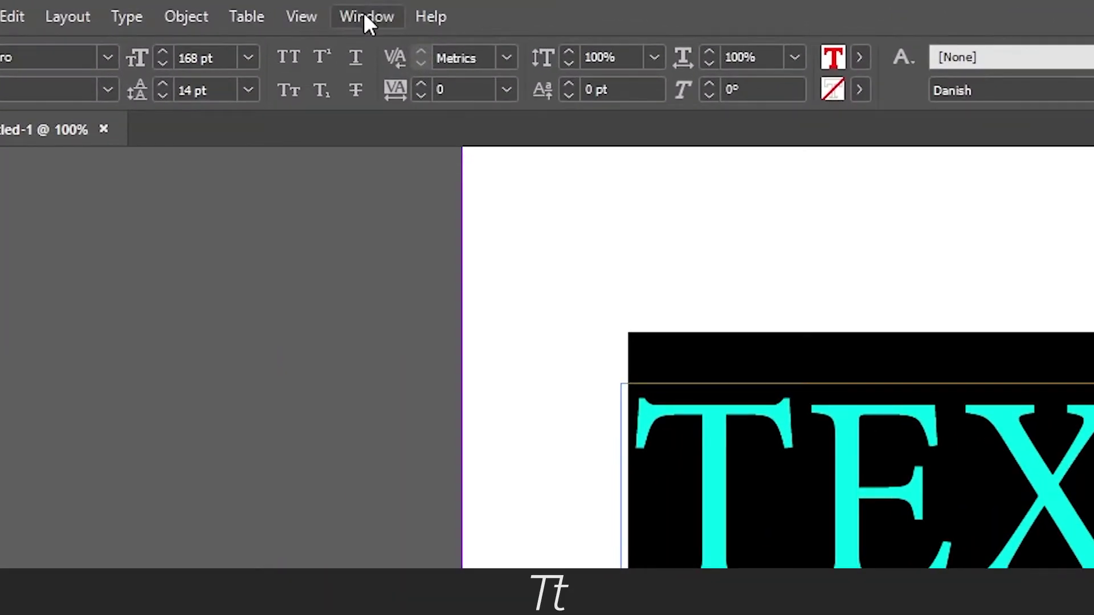
left_click(365, 13)
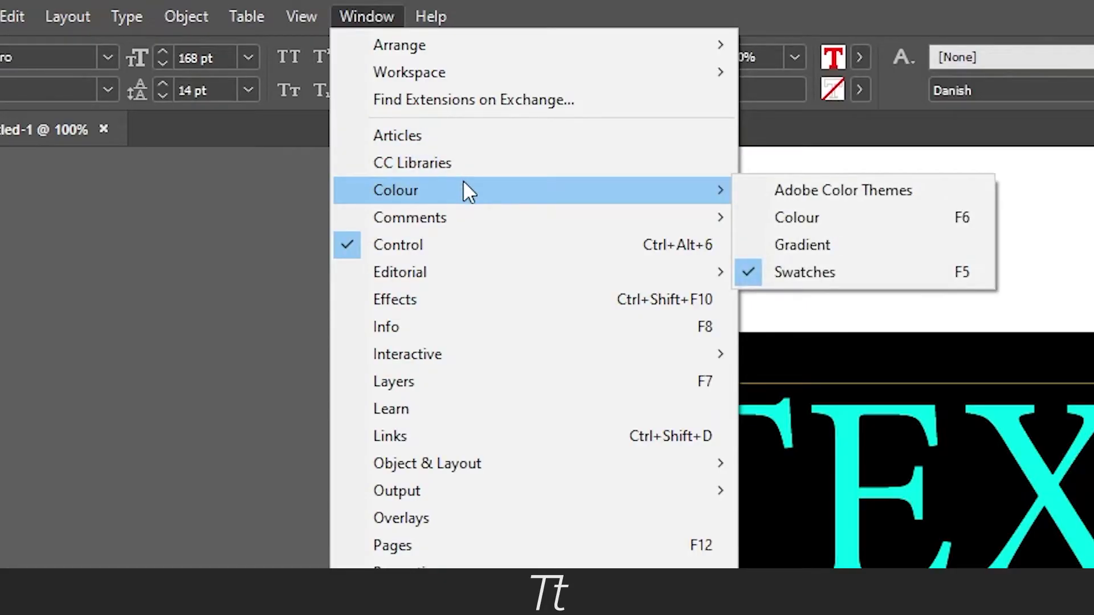
mouse_move(249, 87)
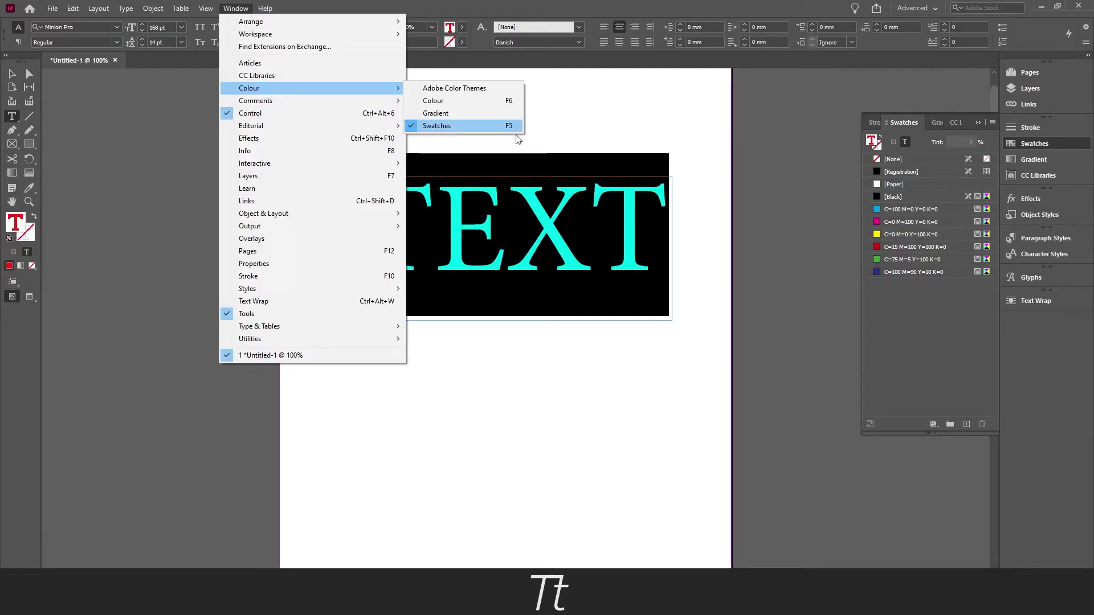
Step: Apply the C=100 M=0 Y=0 K=0 swatch to TEXT and view its options
left_click(437, 126)
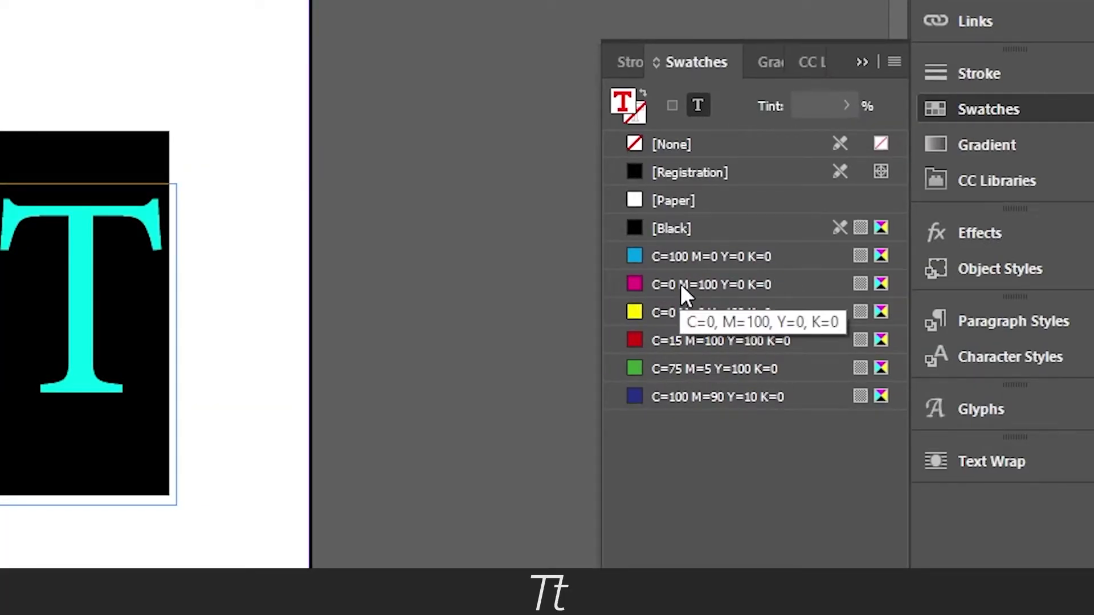
left_click(681, 283)
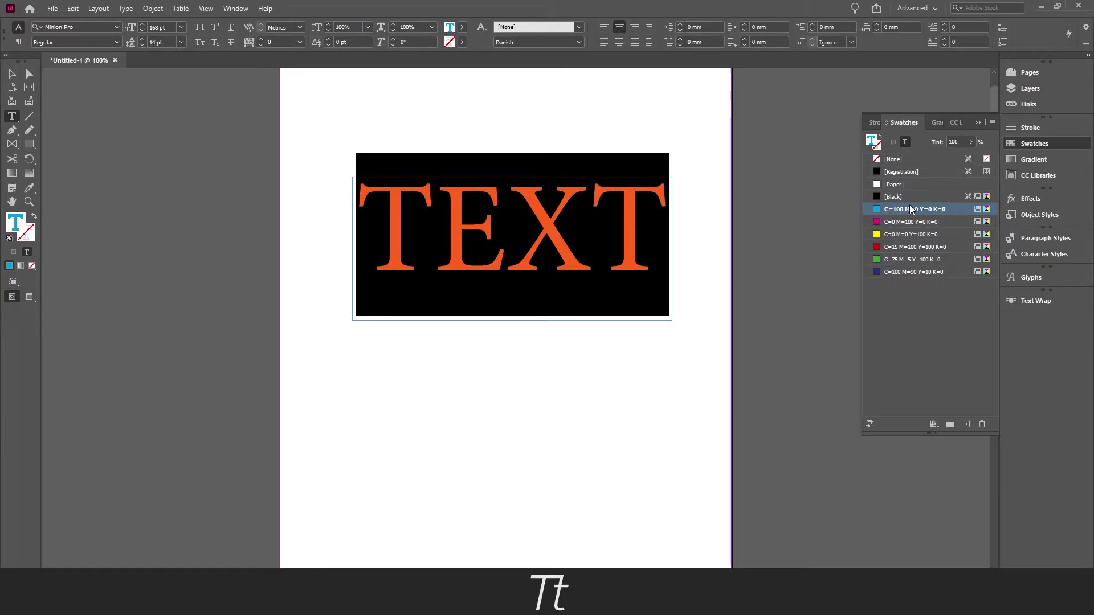
double_click(912, 209)
Step: Colour TEXT blue R=0 G=156 B=223 and add it as an RGB swatch
double_click(15, 224)
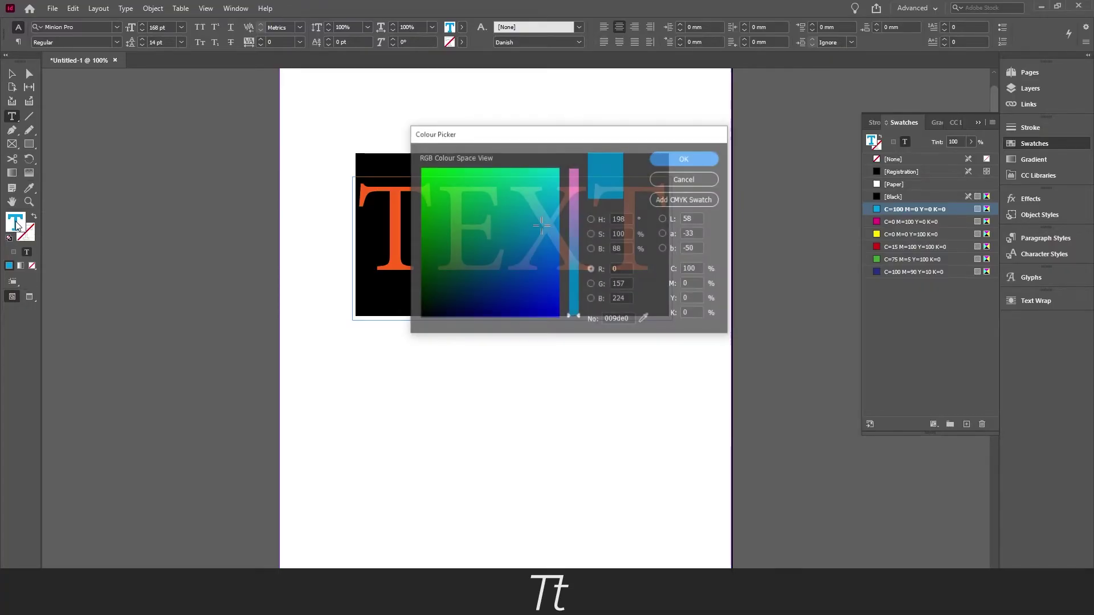
left_click_drag(509, 134, 503, 136)
left_click(585, 219)
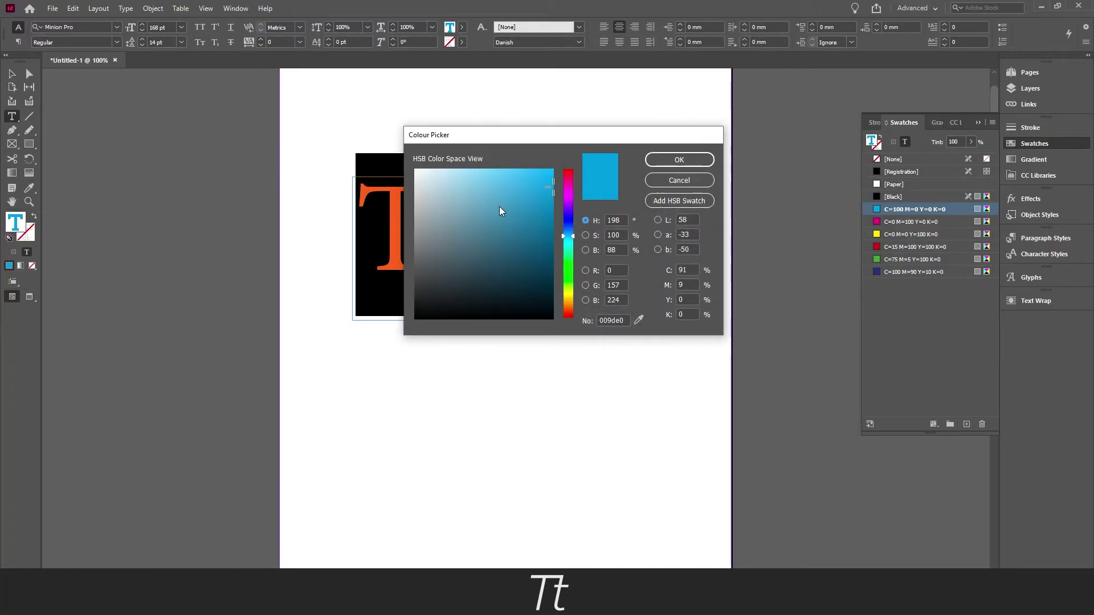
left_click_drag(523, 204, 512, 182)
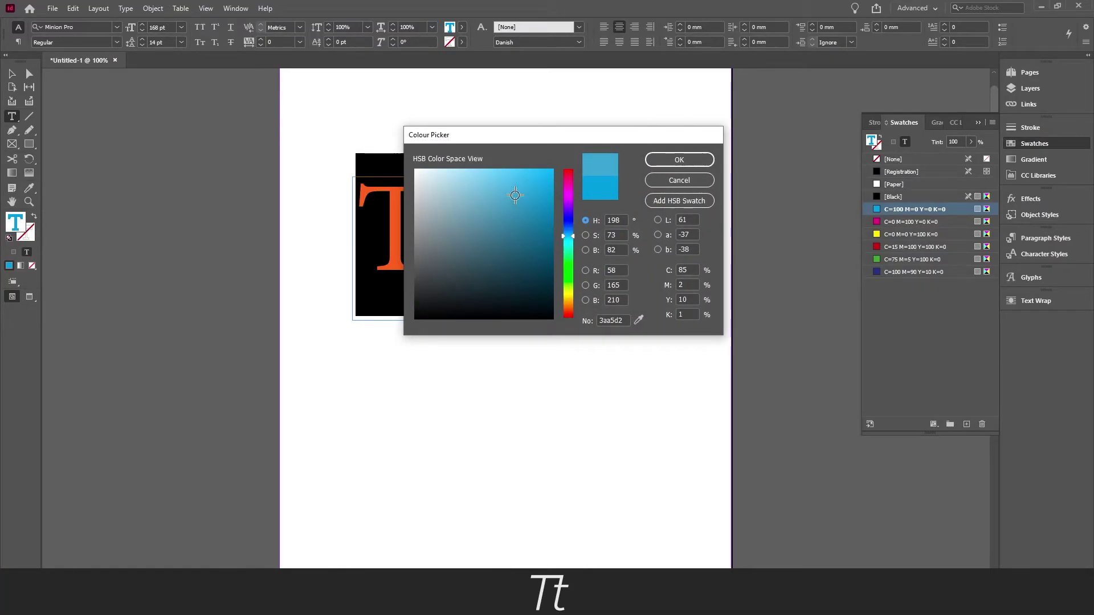
left_click(585, 270)
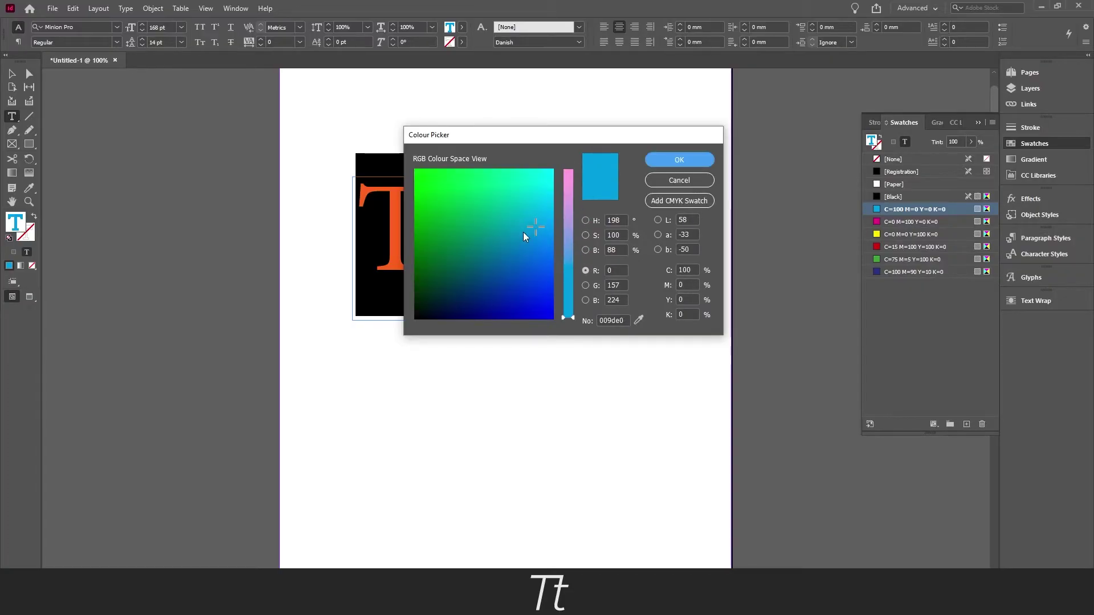
left_click_drag(535, 229, 535, 227)
left_click(529, 206)
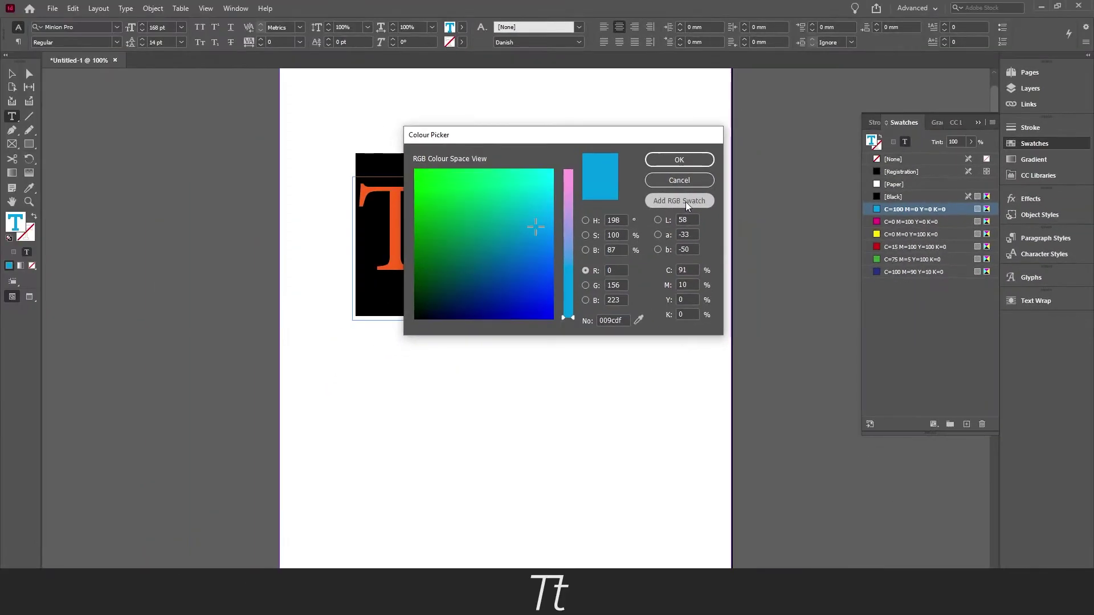
left_click(687, 201)
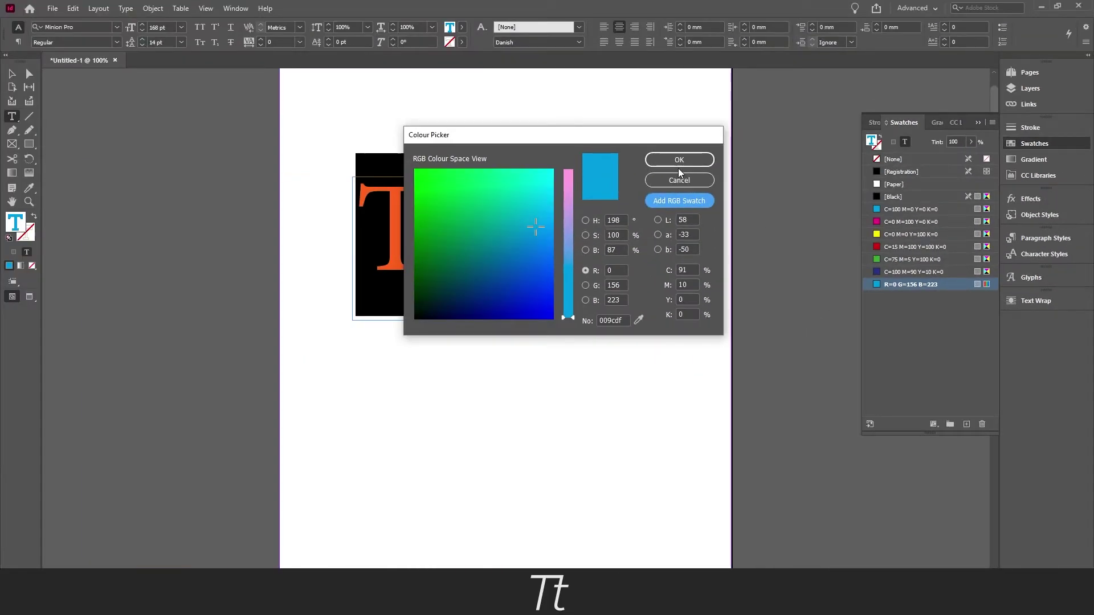
left_click(680, 160)
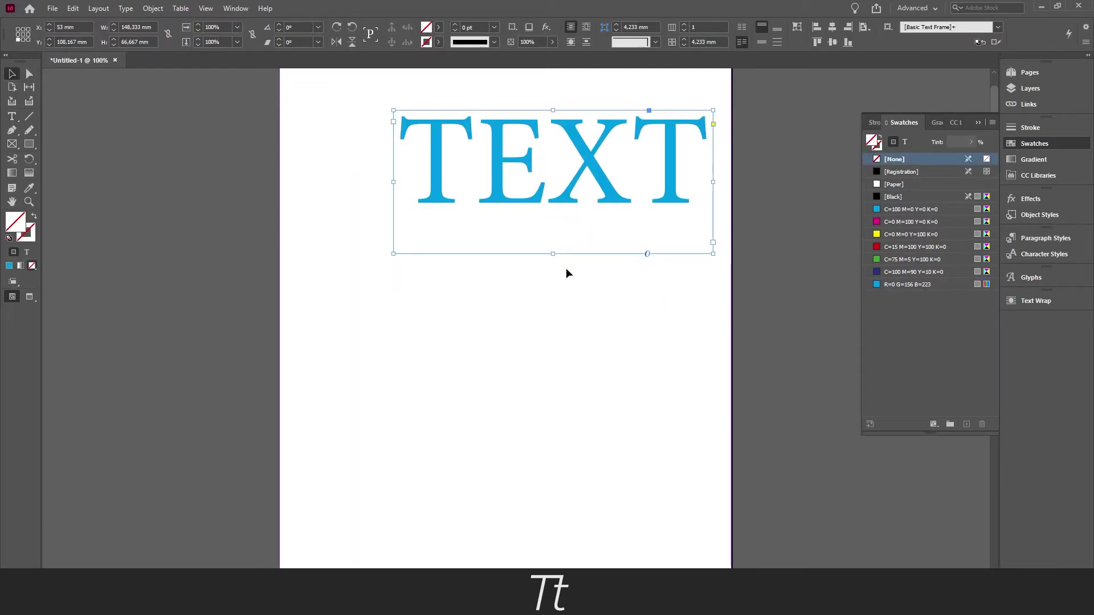
Step: Draw a second frame below TEXT reading 'HERE IS SOME NEW TEXT'
left_click(320, 204)
key("t")
left_click_drag(352, 283, 624, 386)
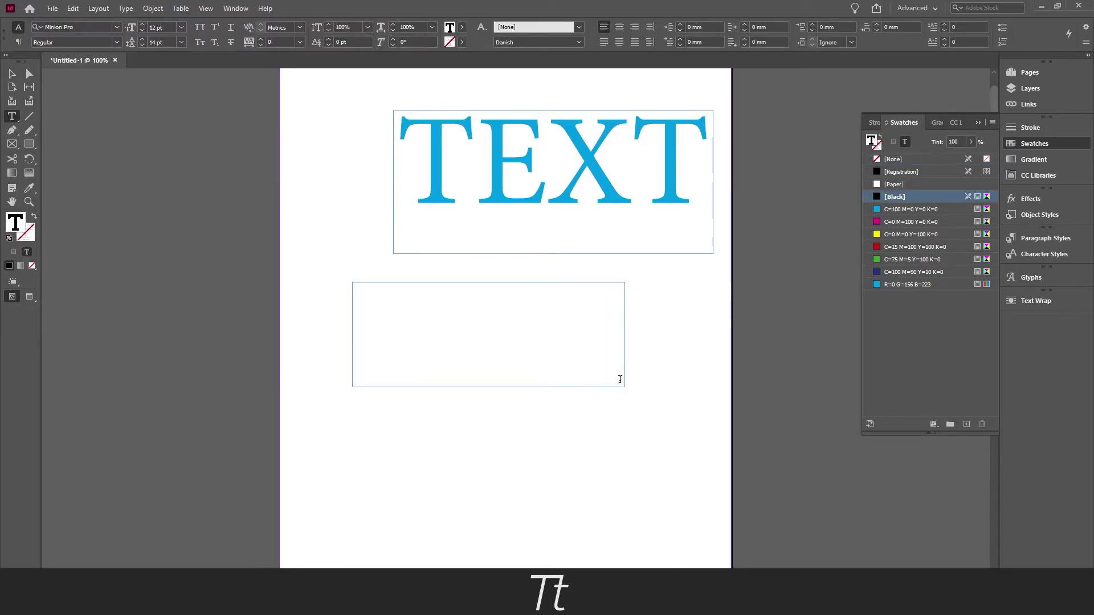
type("HERE IS SOME ")
type("NEW TEXTA")
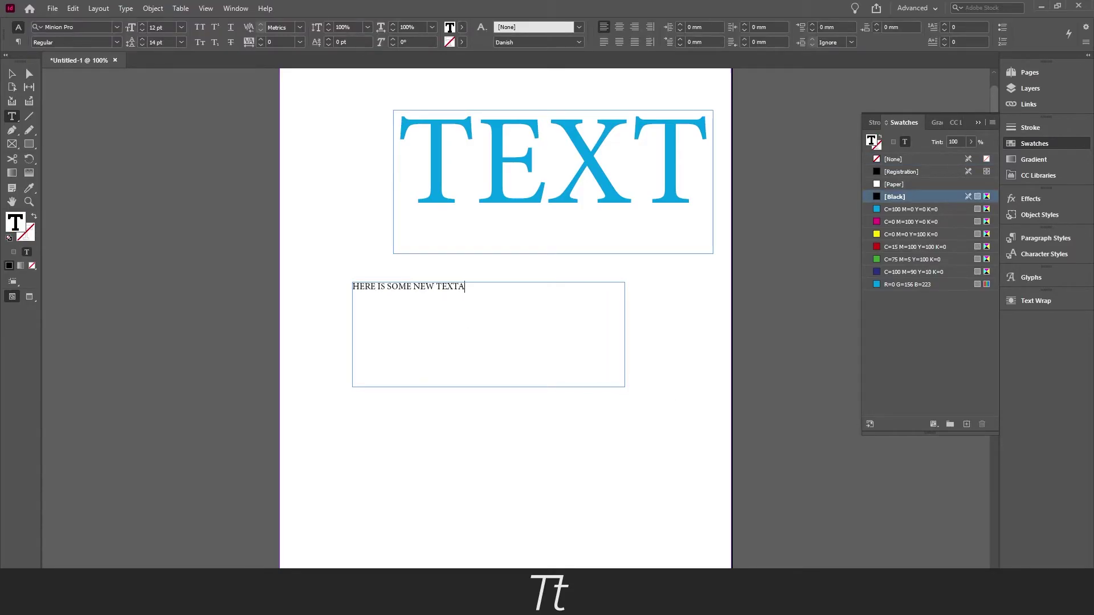
key("BackSpace")
Step: Size the new text to 26 pt and colour it with the R=0 G=156 B=223 swatch
key("ctrl+a")
key("ctrl+shift+period")
key("ctrl+shift+period")
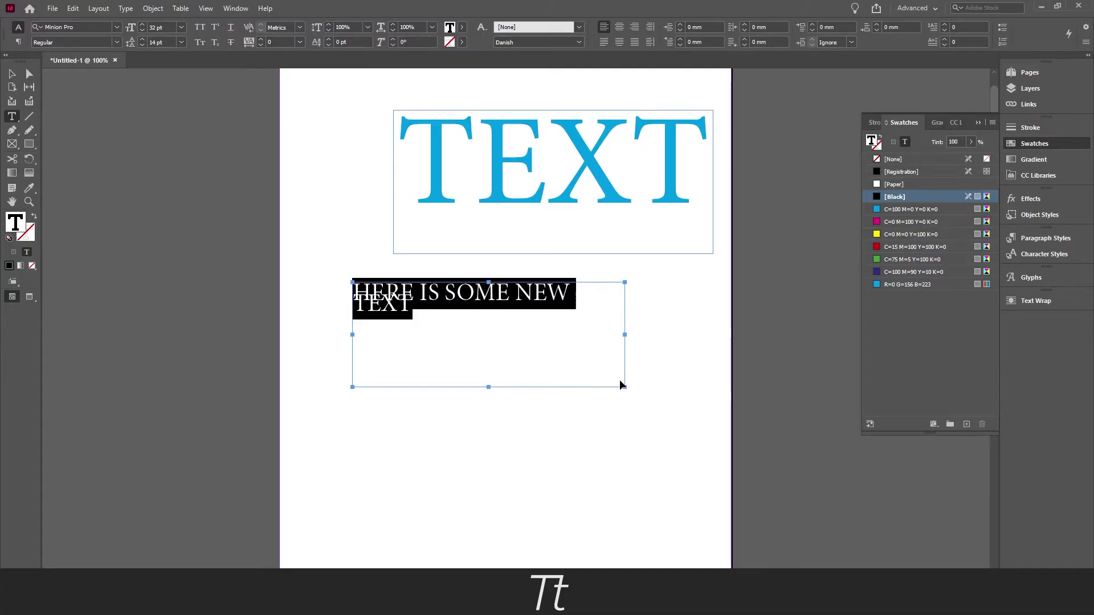
key("ctrl+shift+comma")
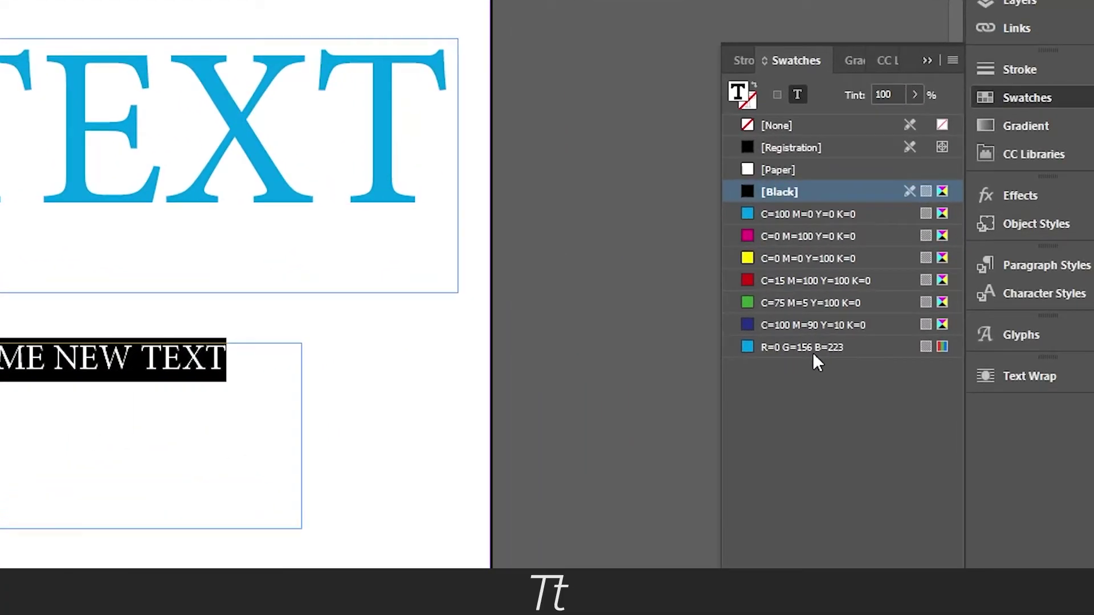
left_click(798, 377)
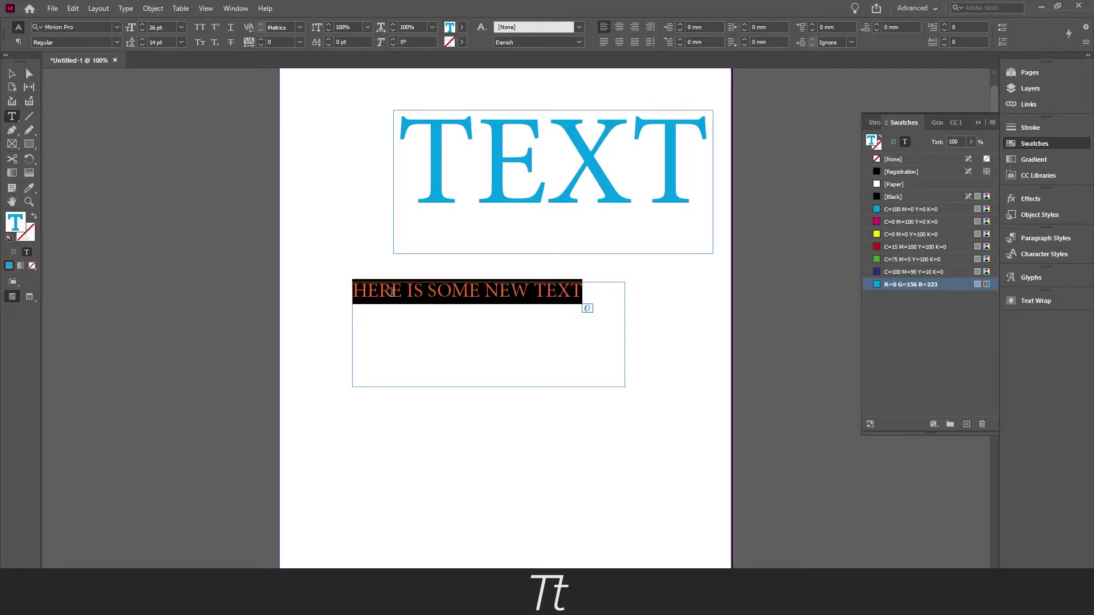
left_click_drag(584, 291, 356, 291)
left_click(12, 75)
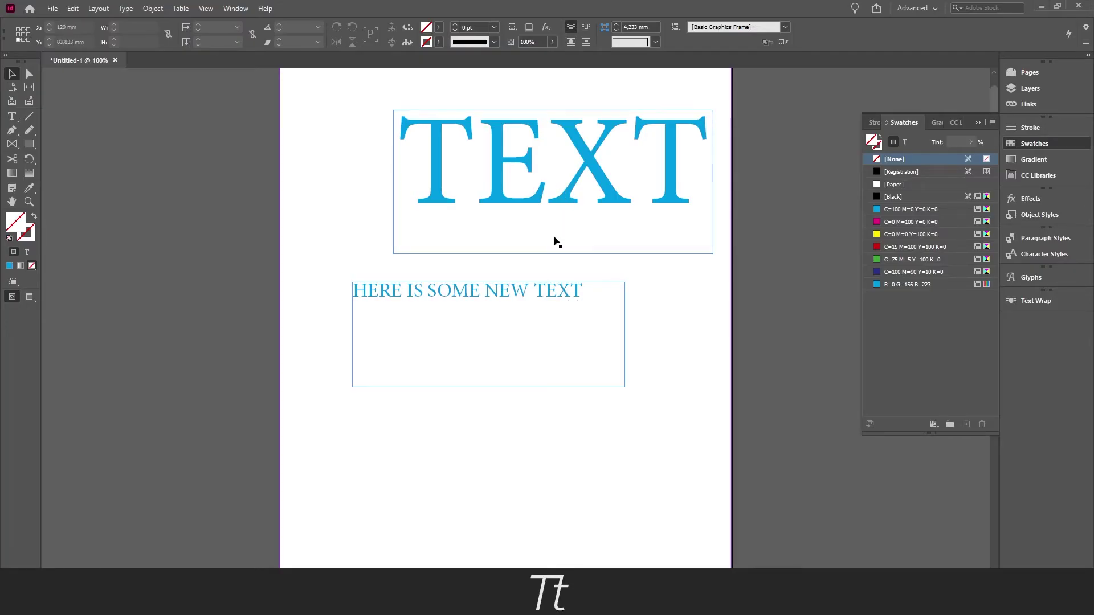
double_click(579, 292)
left_click_drag(580, 291, 355, 294)
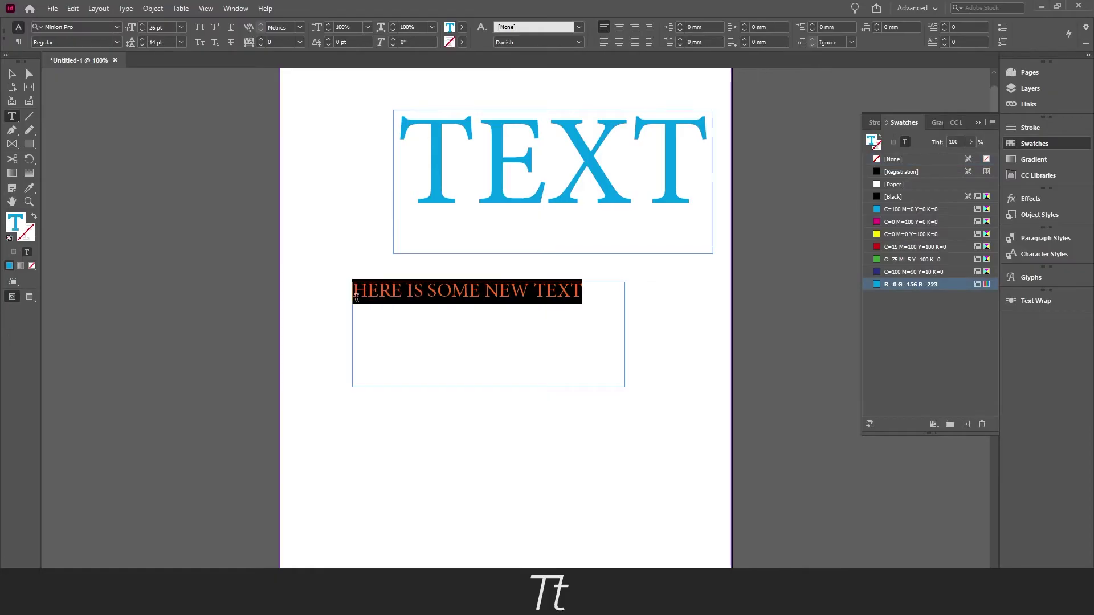
key("Escape")
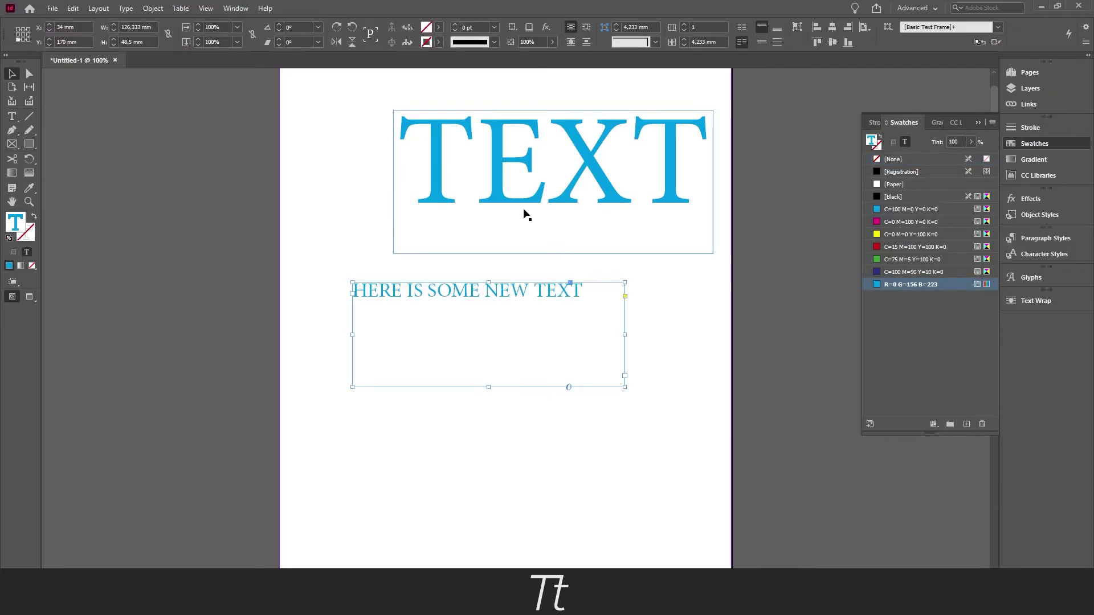
key("j")
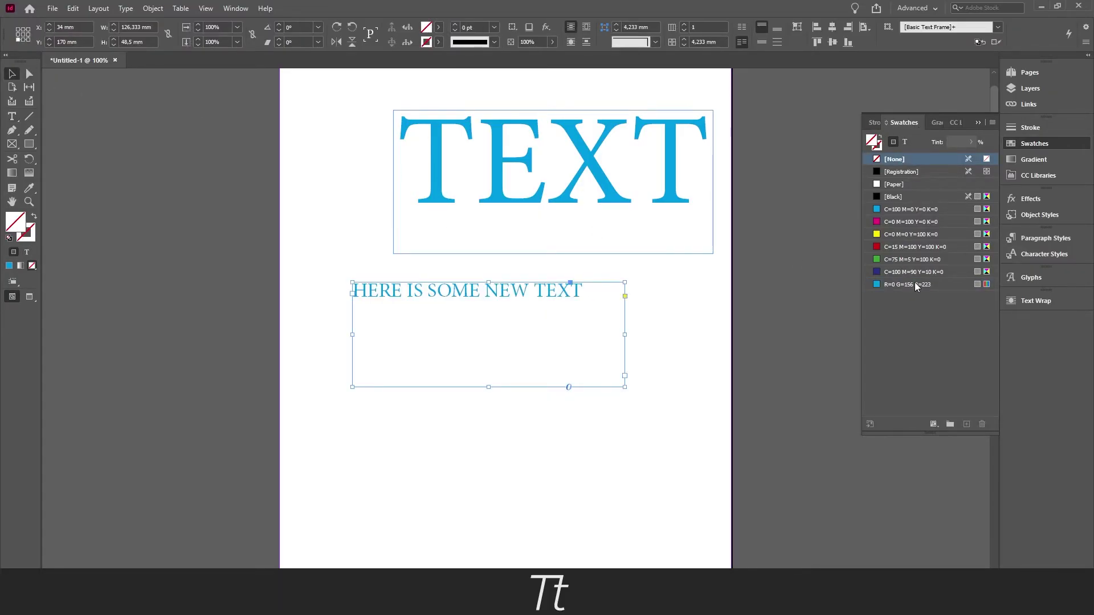
left_click(770, 278)
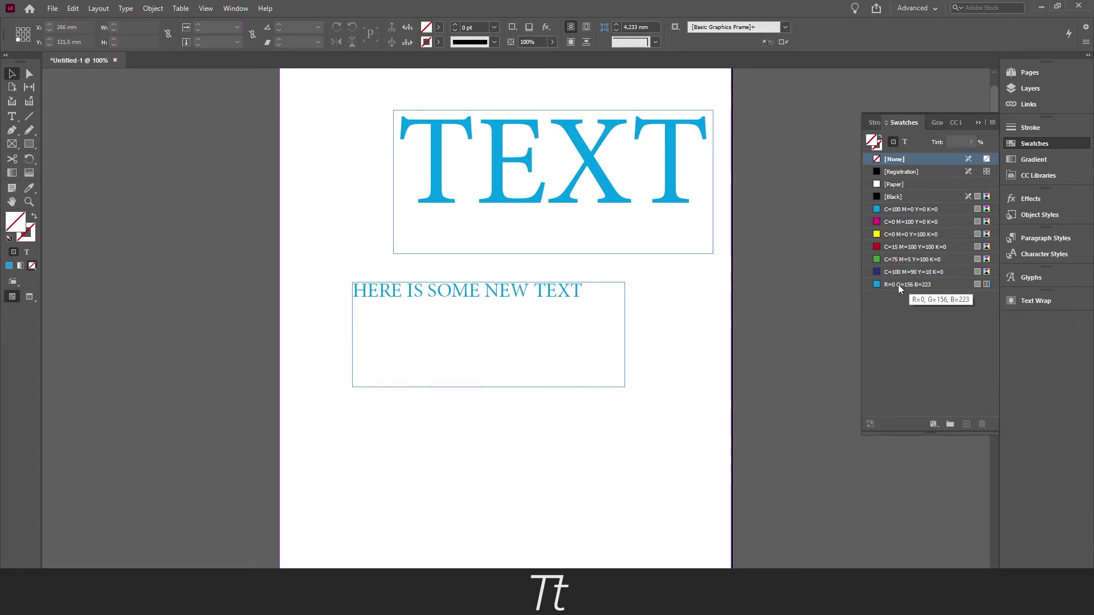
Step: Redefine the blue swatch as crimson R=155 G=37 B=70, previewing the change
double_click(907, 285)
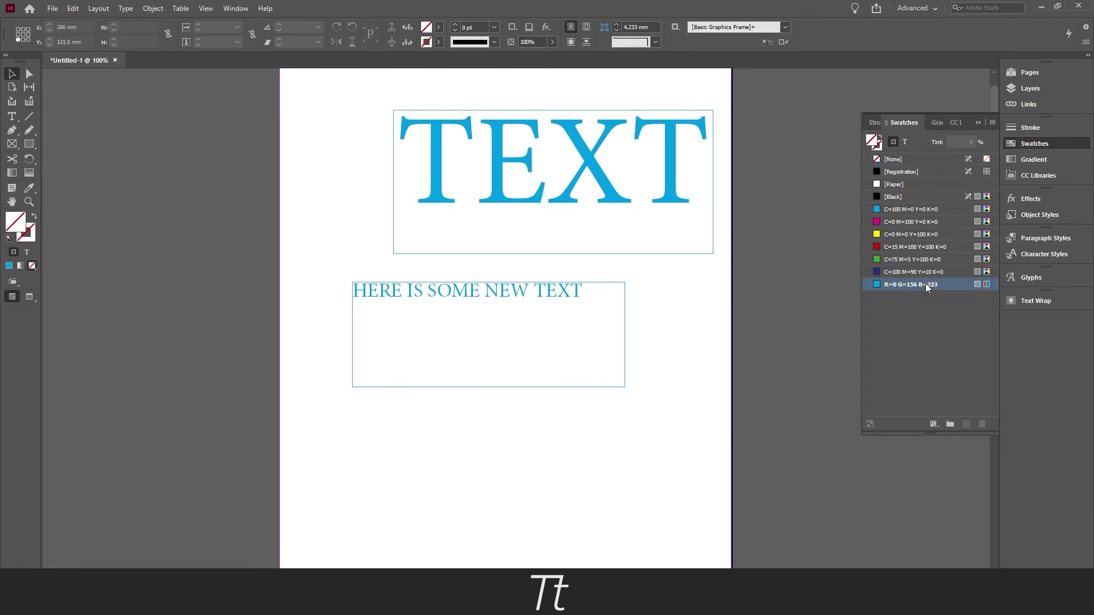
left_click_drag(627, 181, 770, 164)
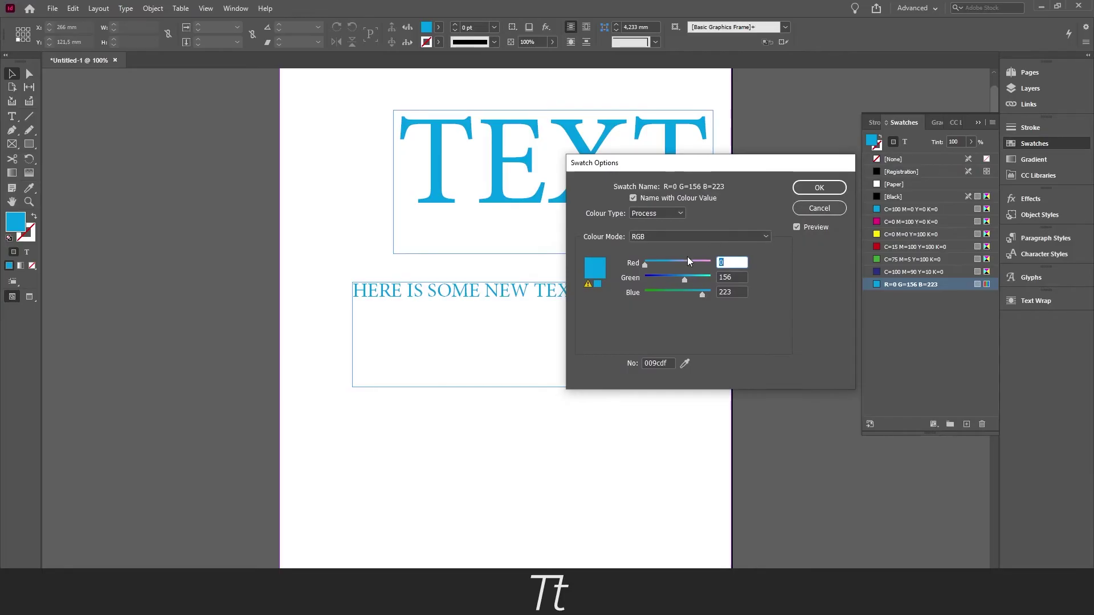
left_click_drag(646, 263, 676, 264)
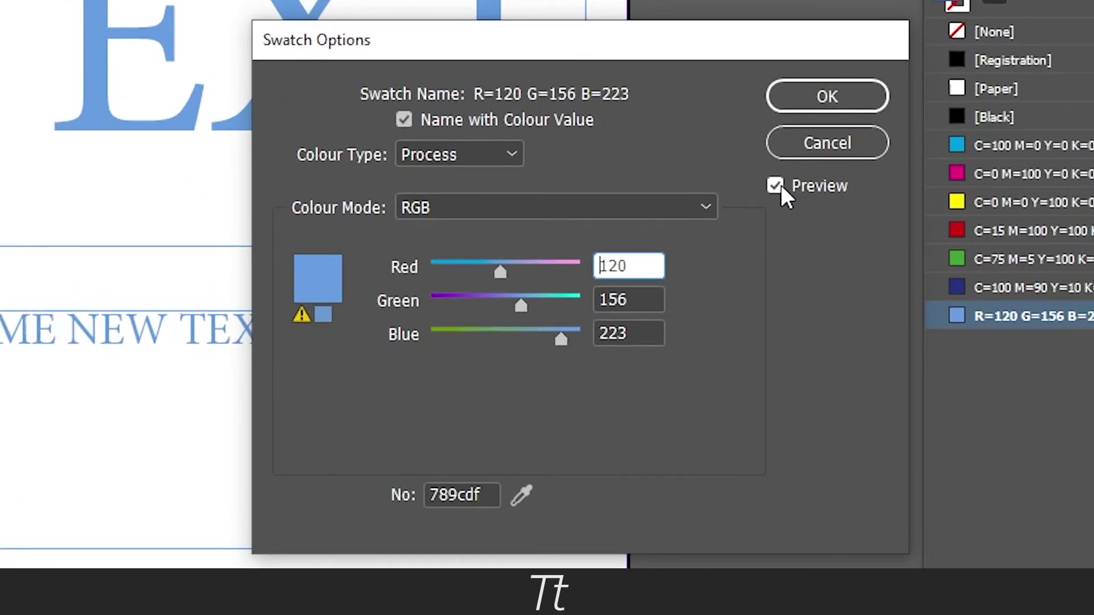
left_click(790, 214)
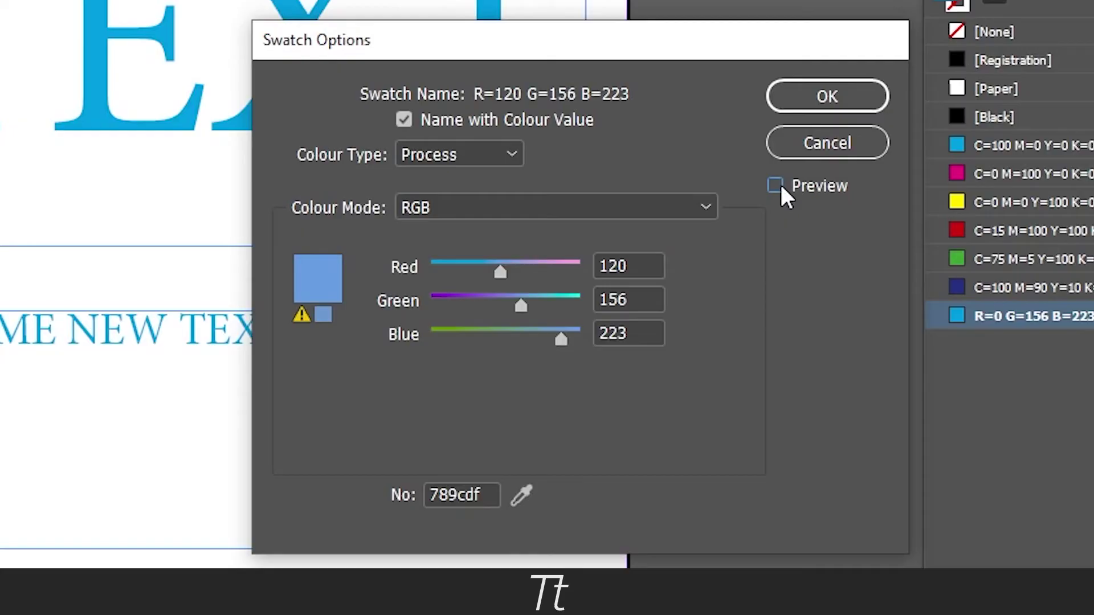
left_click_drag(502, 269, 507, 273)
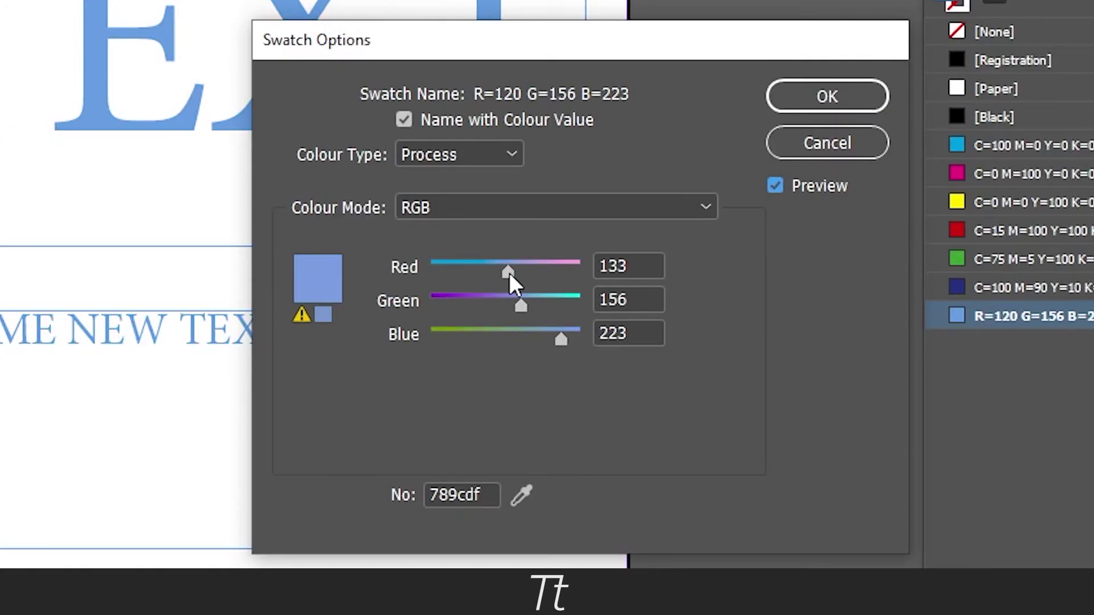
left_click_drag(506, 273, 517, 271)
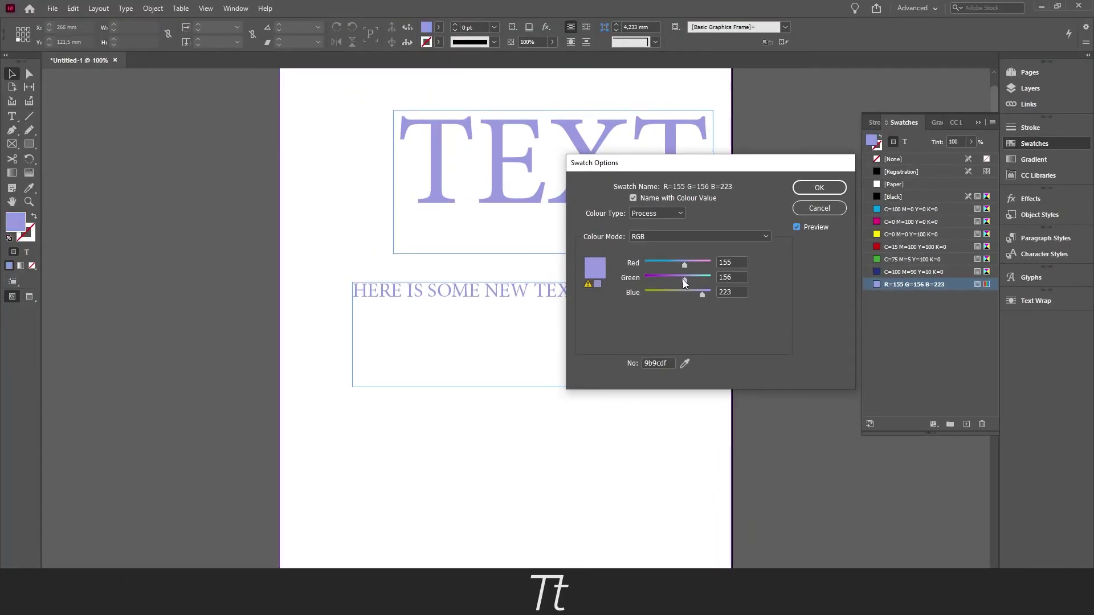
mouse_move(689, 278)
left_mouse_down()
mouse_move(670, 278)
mouse_move(667, 292)
mouse_move(652, 278)
mouse_move(662, 292)
left_mouse_up()
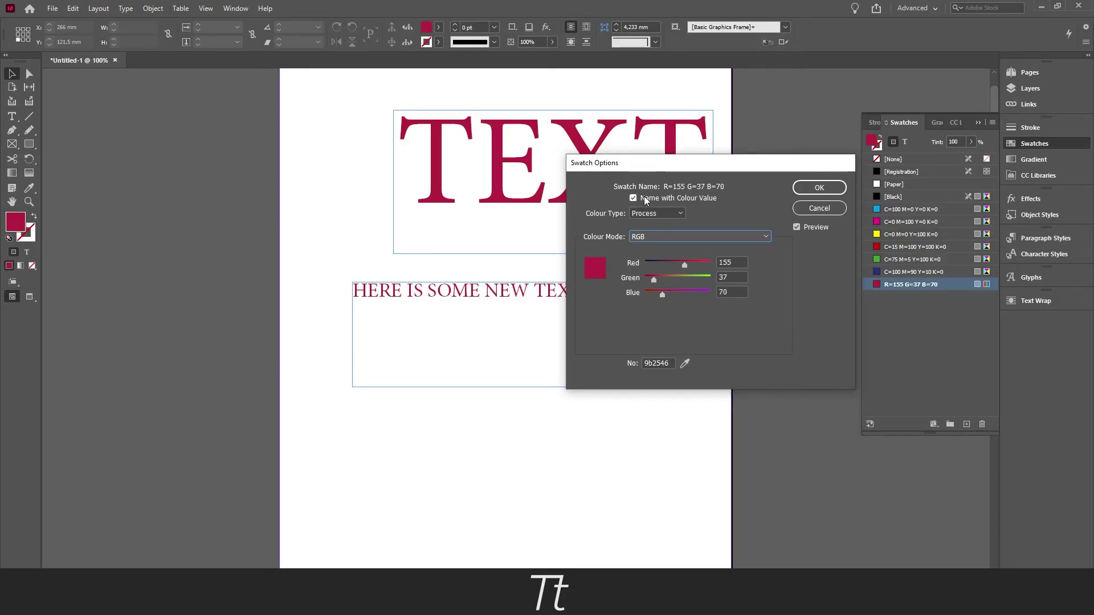
left_click(819, 187)
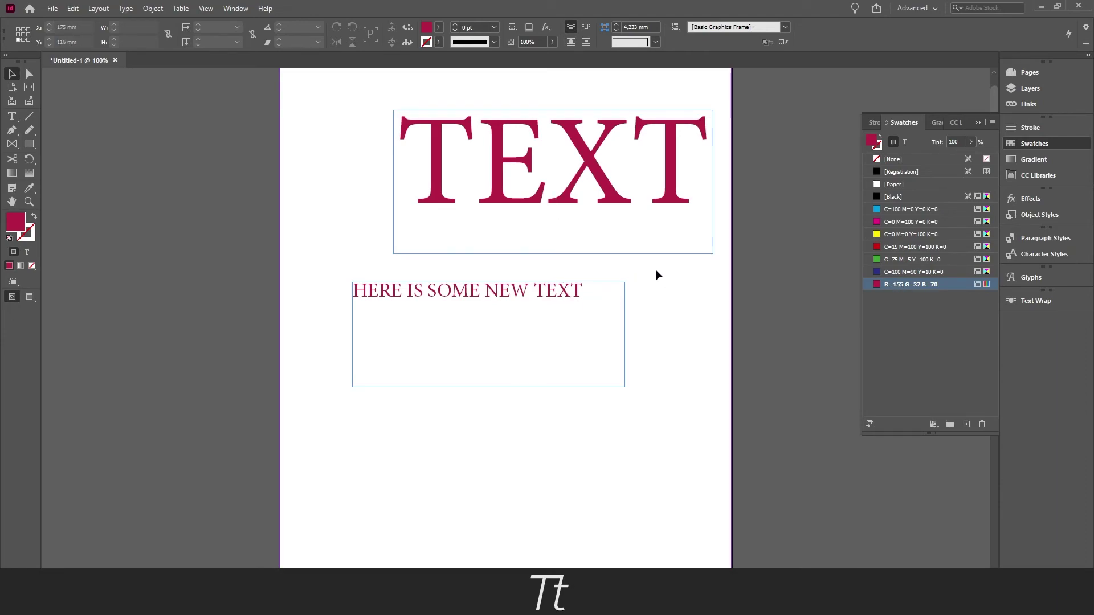
scroll(661, 276, "down", 1)
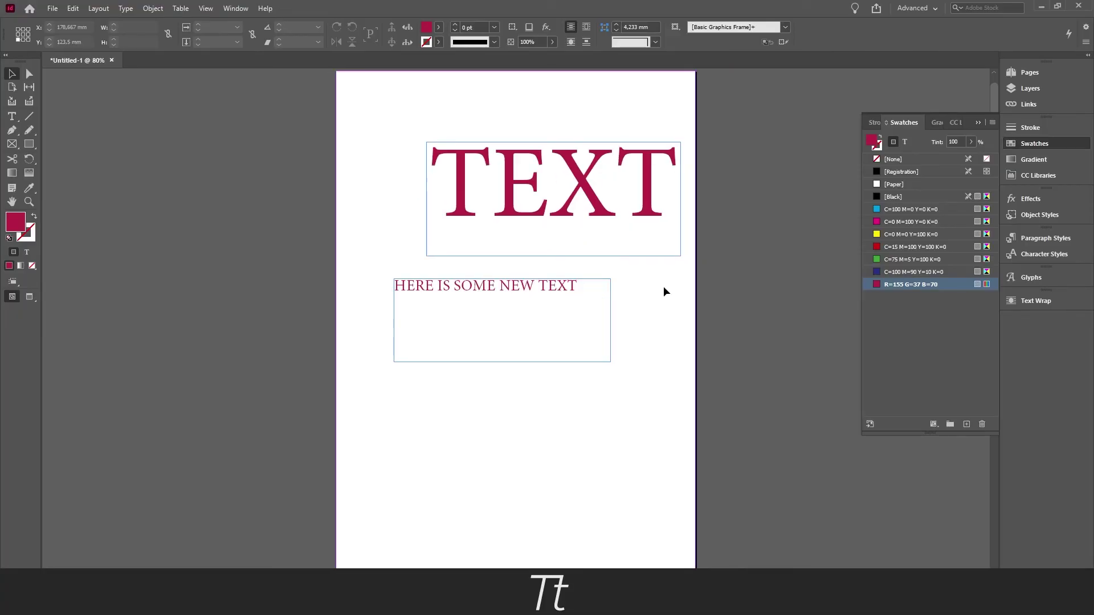